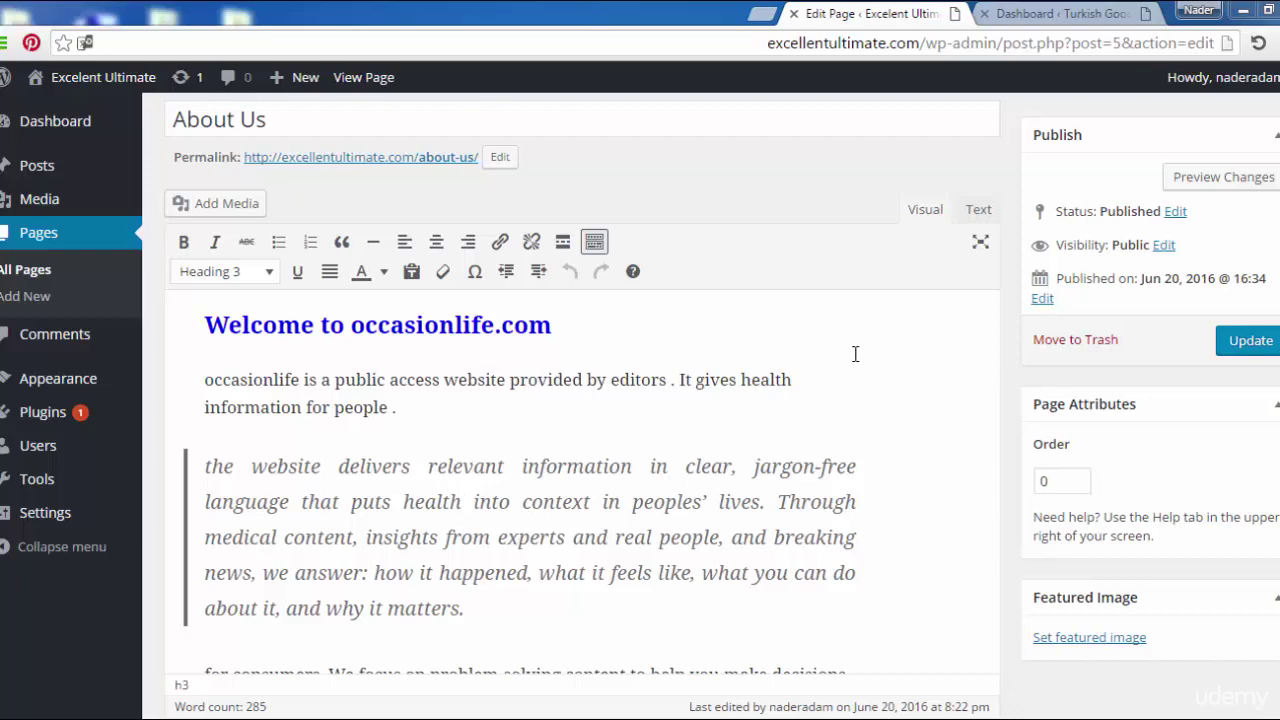
- Open a blank Add New Product form in the Turkish Goods Cart admin
{"action": "left_click", "coordinate": [1062, 14]}
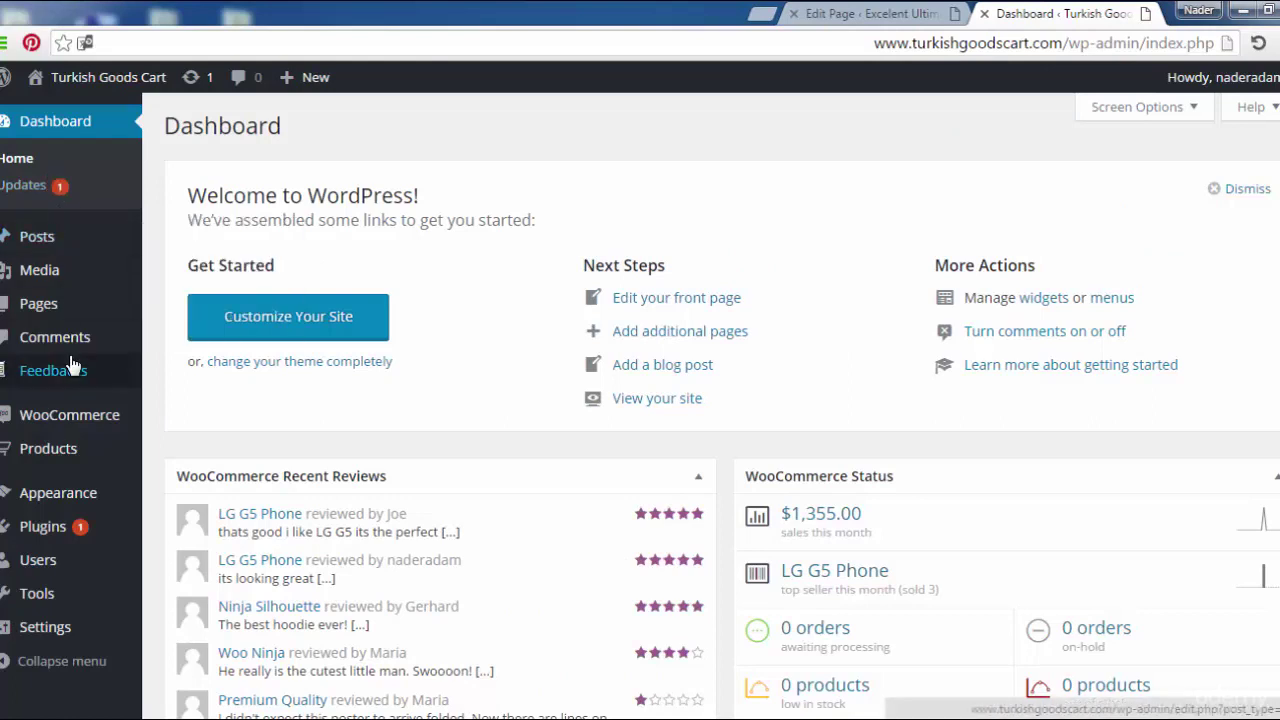
{"action": "mouse_move", "coordinate": [48, 448]}
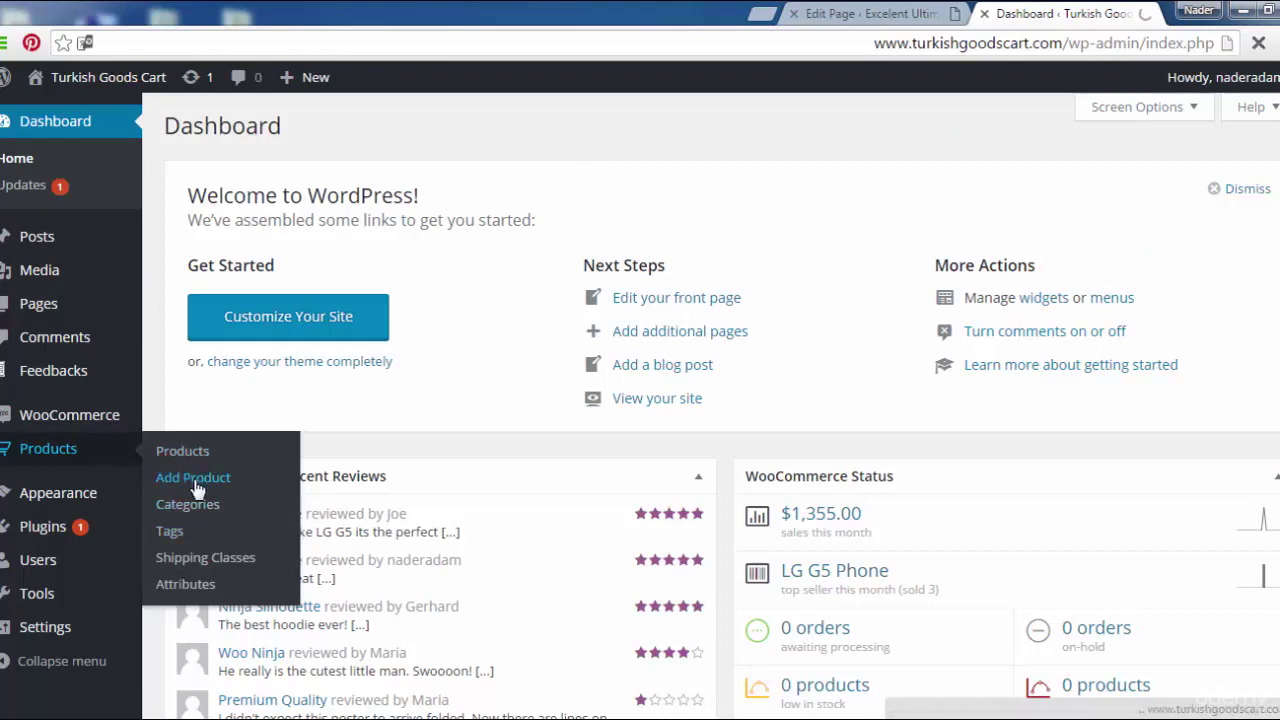
{"action": "left_click", "coordinate": [195, 485]}
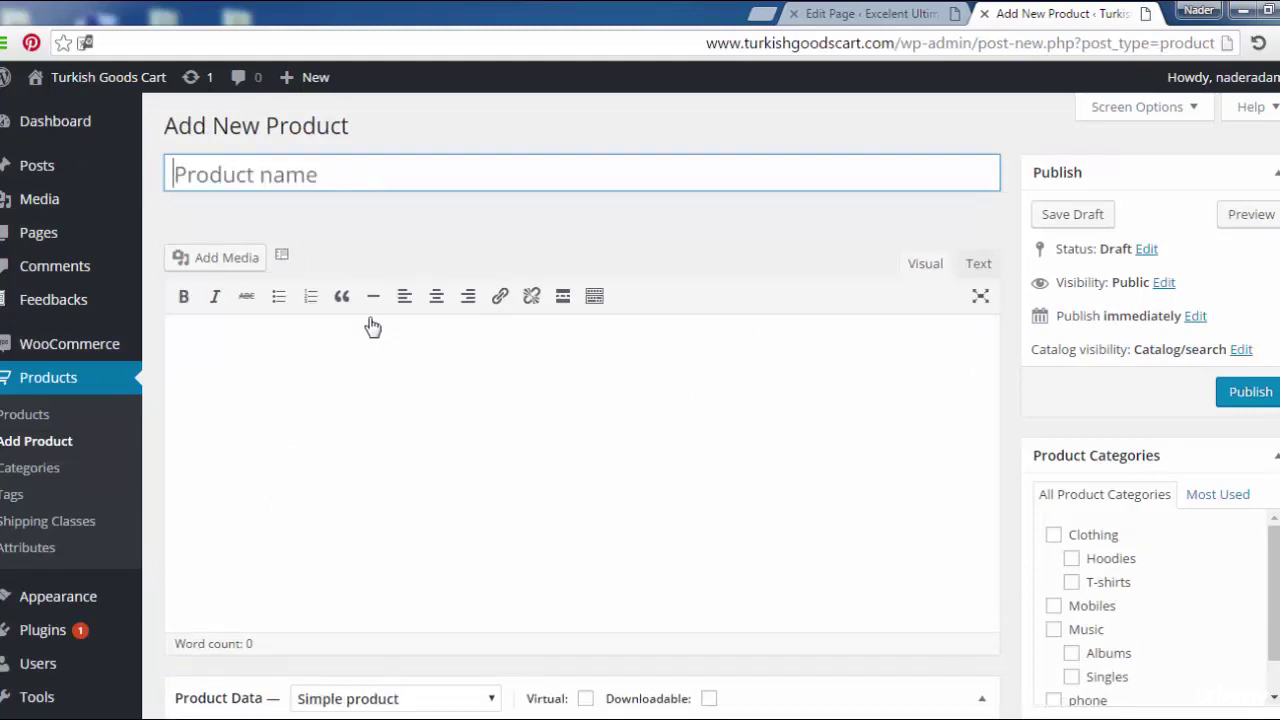
{"action": "left_click", "coordinate": [385, 363]}
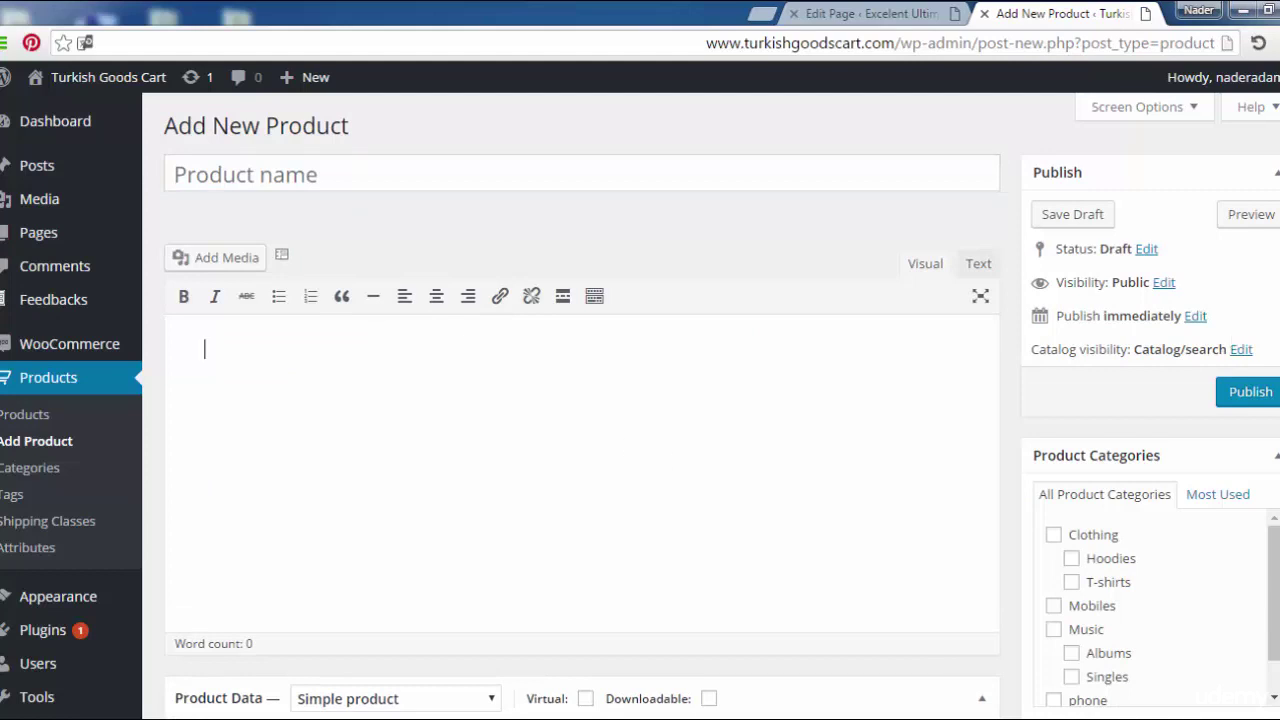
- Look over the empty SKU, regular price and sale price fields in Product Data
{"action": "scroll", "coordinate": [640, 406], "scroll_direction": "down", "scroll_amount": 1}
{"action": "scroll", "coordinate": [640, 406], "scroll_direction": "down", "scroll_amount": 1}
{"action": "scroll", "coordinate": [640, 406], "scroll_direction": "down", "scroll_amount": 1}
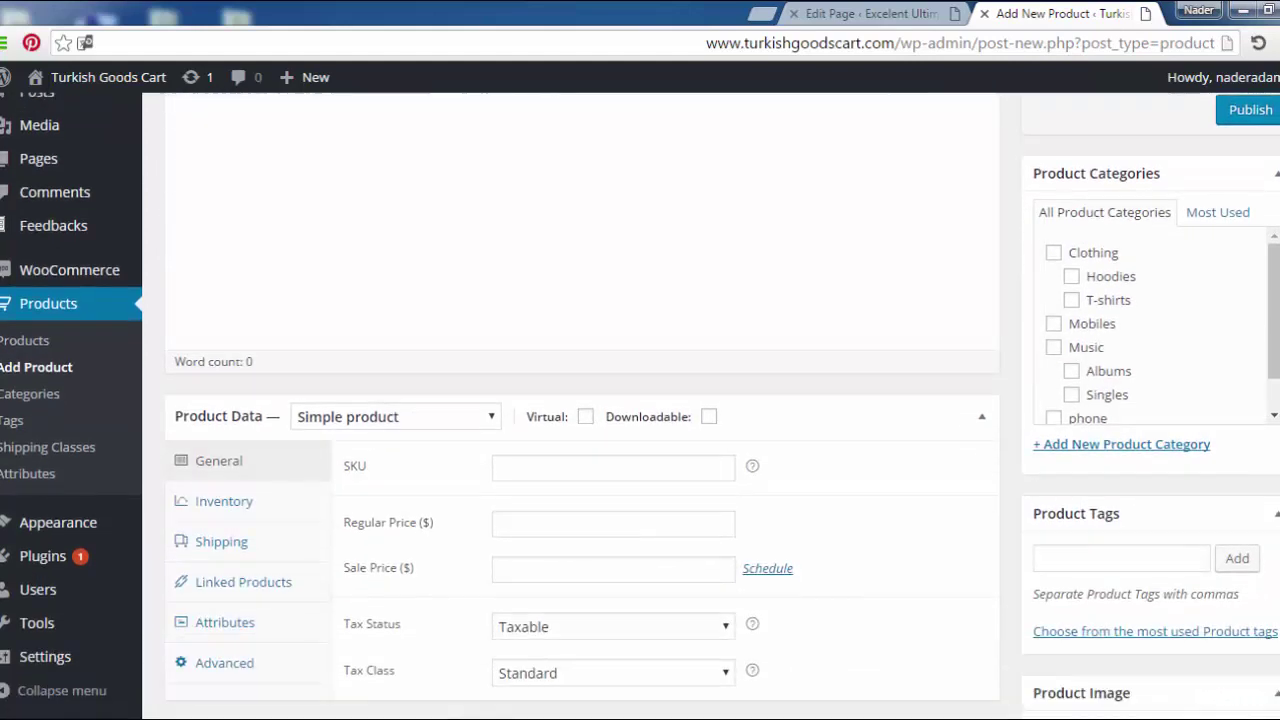
{"action": "scroll", "coordinate": [640, 406], "scroll_direction": "down", "scroll_amount": 1}
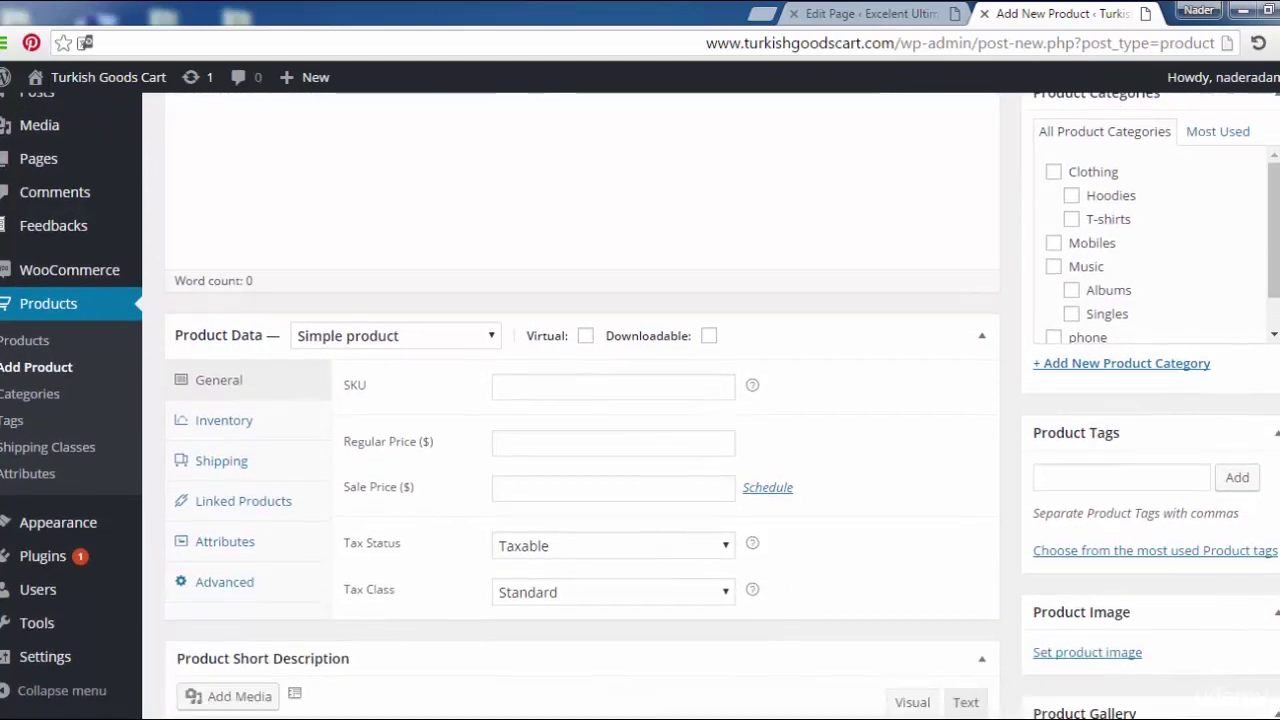
{"action": "left_click", "coordinate": [562, 388]}
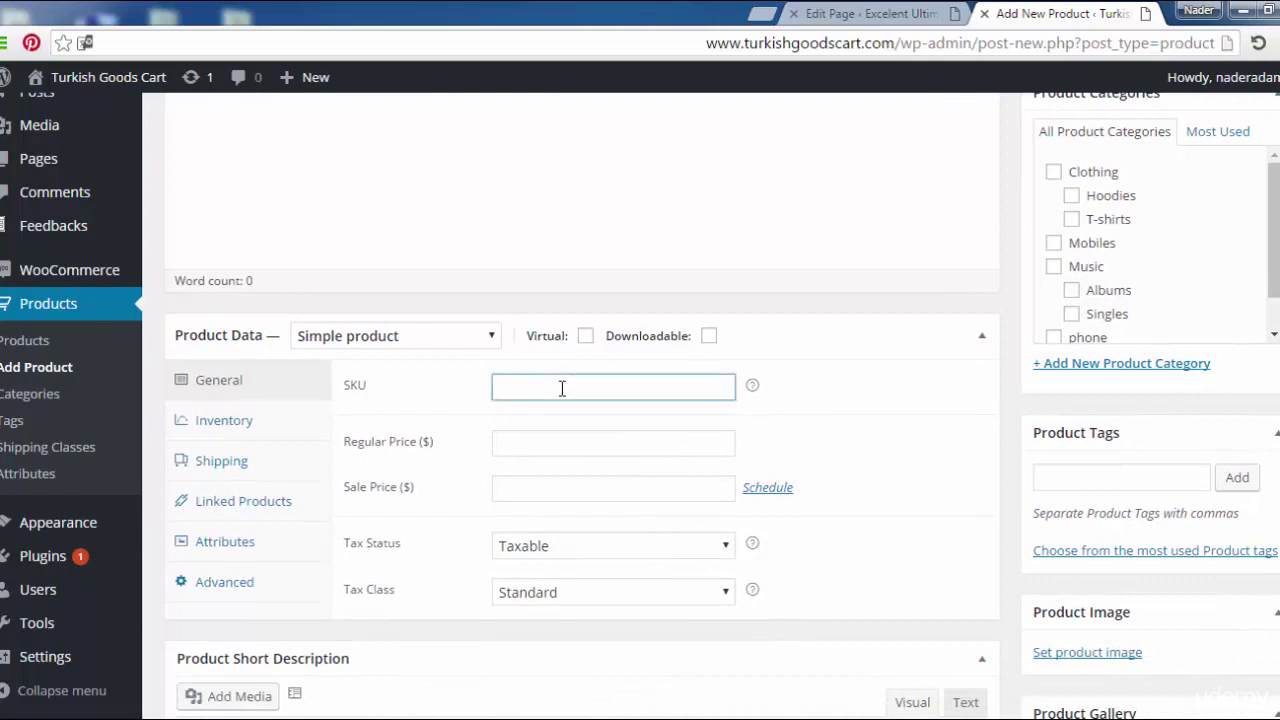
{"action": "left_click", "coordinate": [564, 443]}
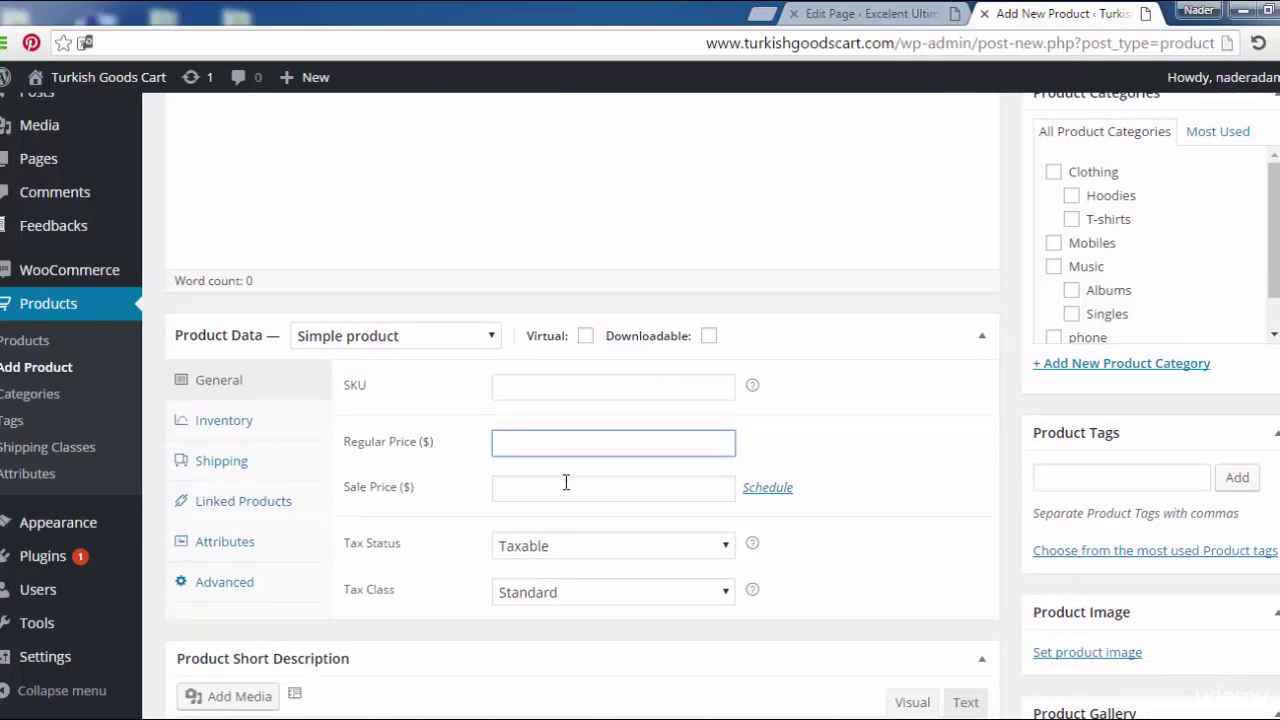
{"action": "left_click", "coordinate": [567, 490]}
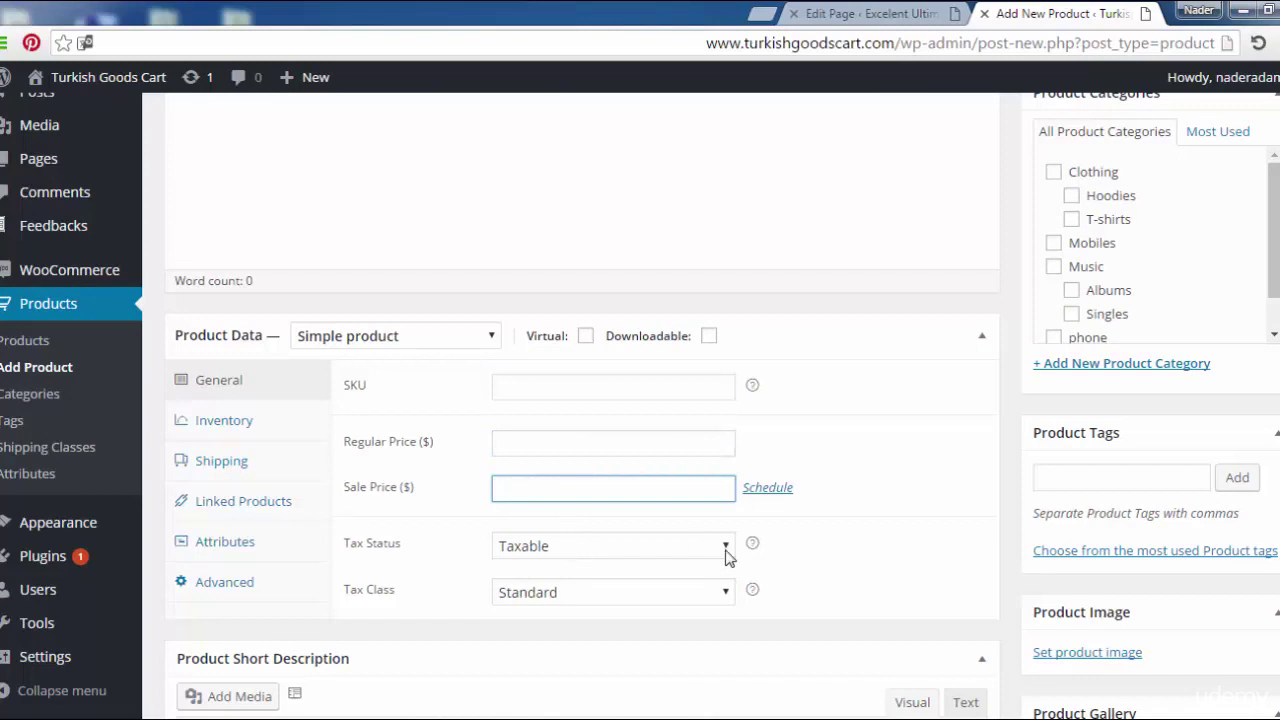
{"action": "scroll", "coordinate": [1200, 355], "scroll_direction": "up", "scroll_amount": 3}
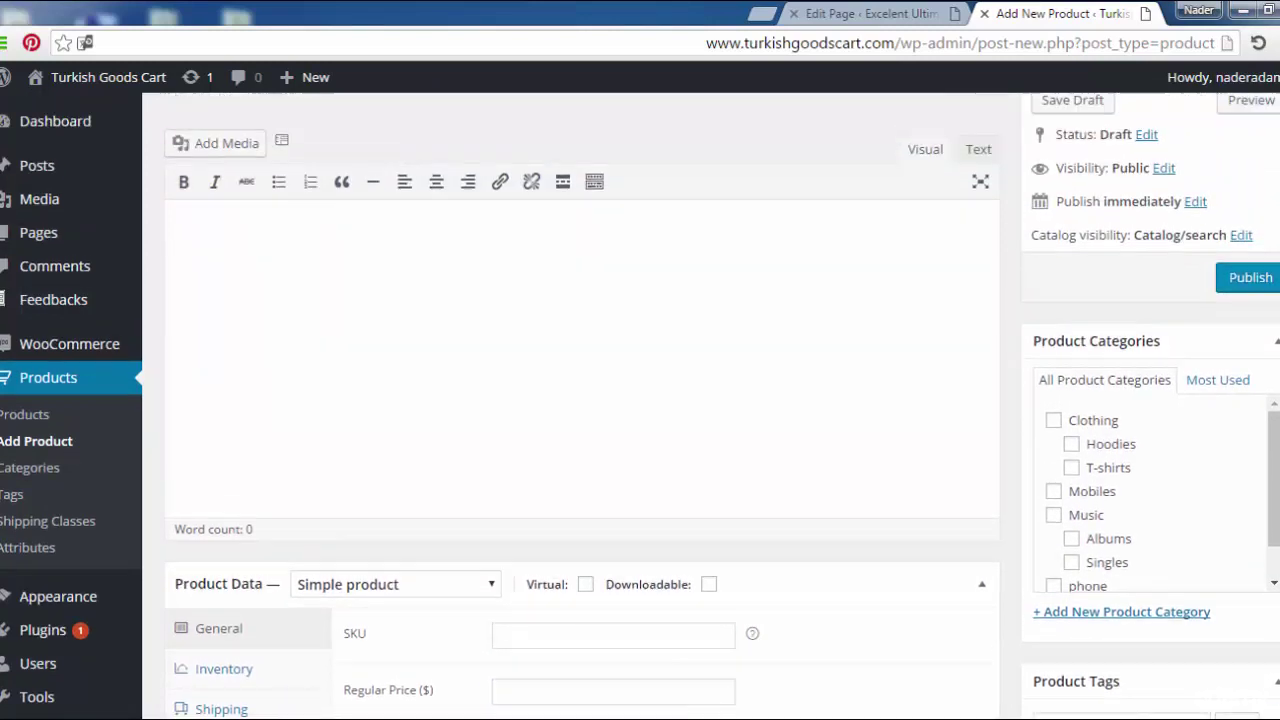
{"action": "scroll", "coordinate": [722, 406], "scroll_direction": "up", "scroll_amount": 2}
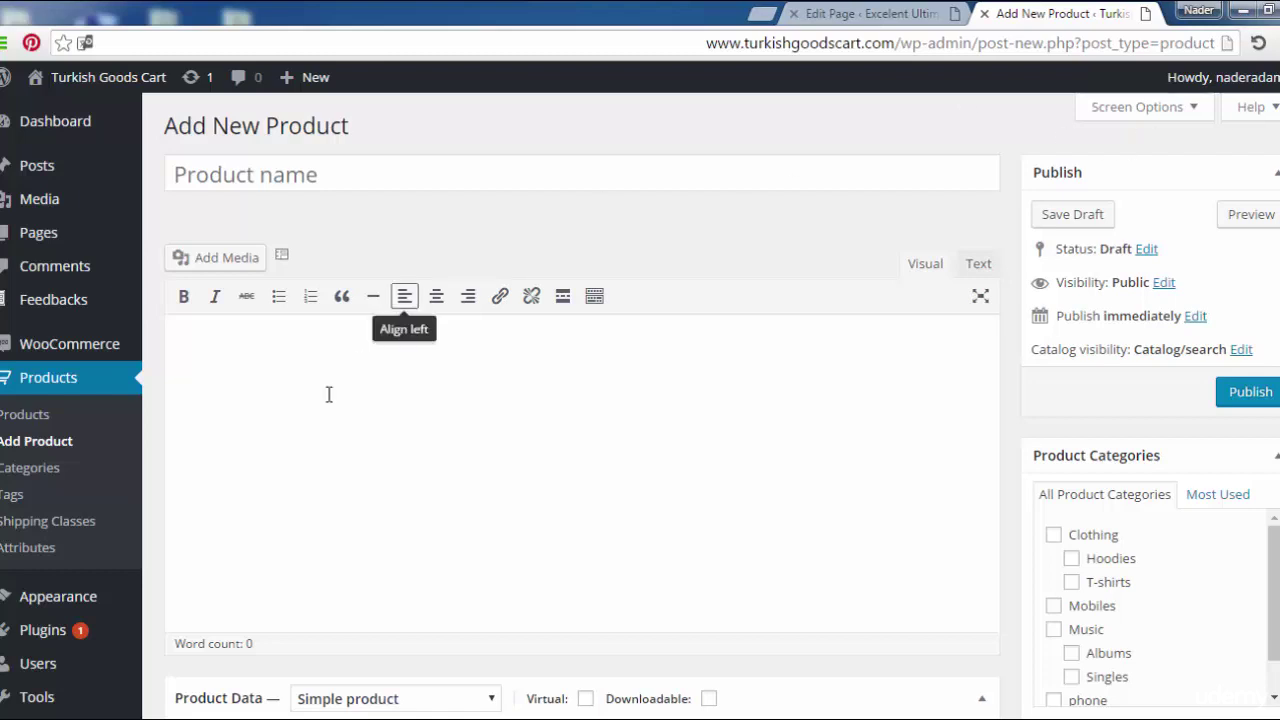
- Open the Woo Album #2 product from the Products list for editing
{"action": "left_click", "coordinate": [35, 422]}
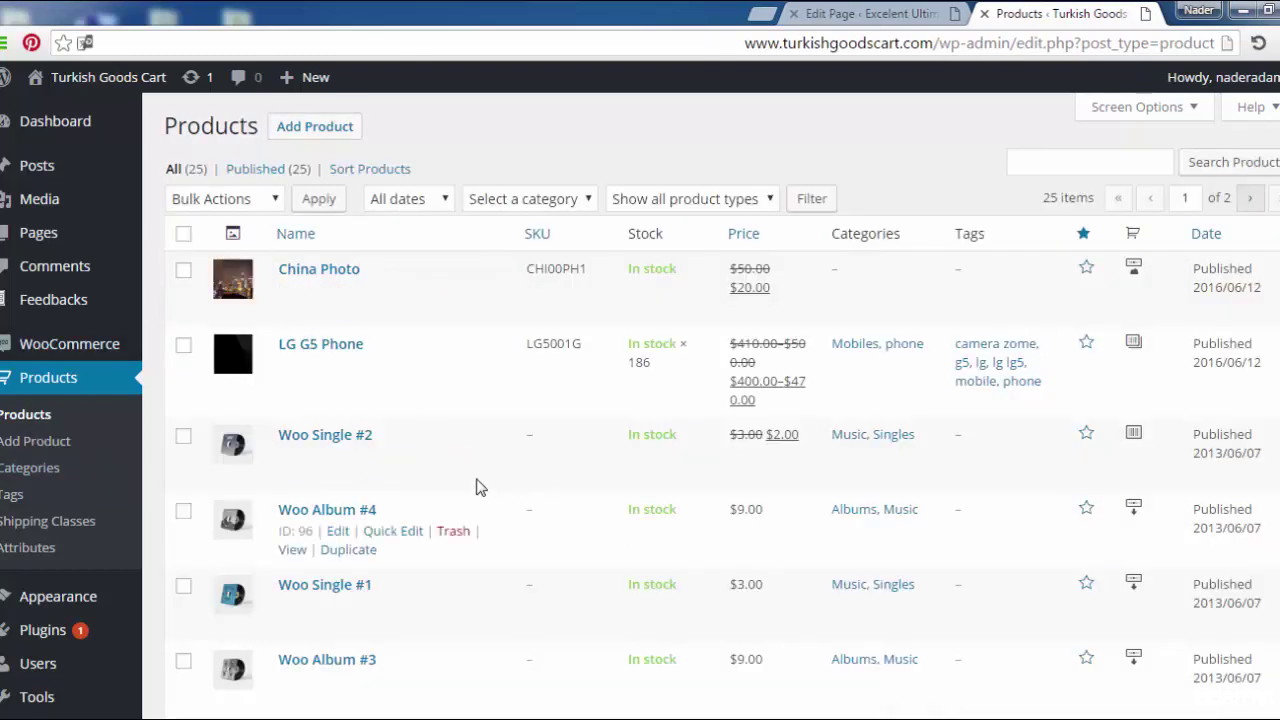
{"action": "scroll", "coordinate": [735, 513], "scroll_direction": "down", "scroll_amount": 3}
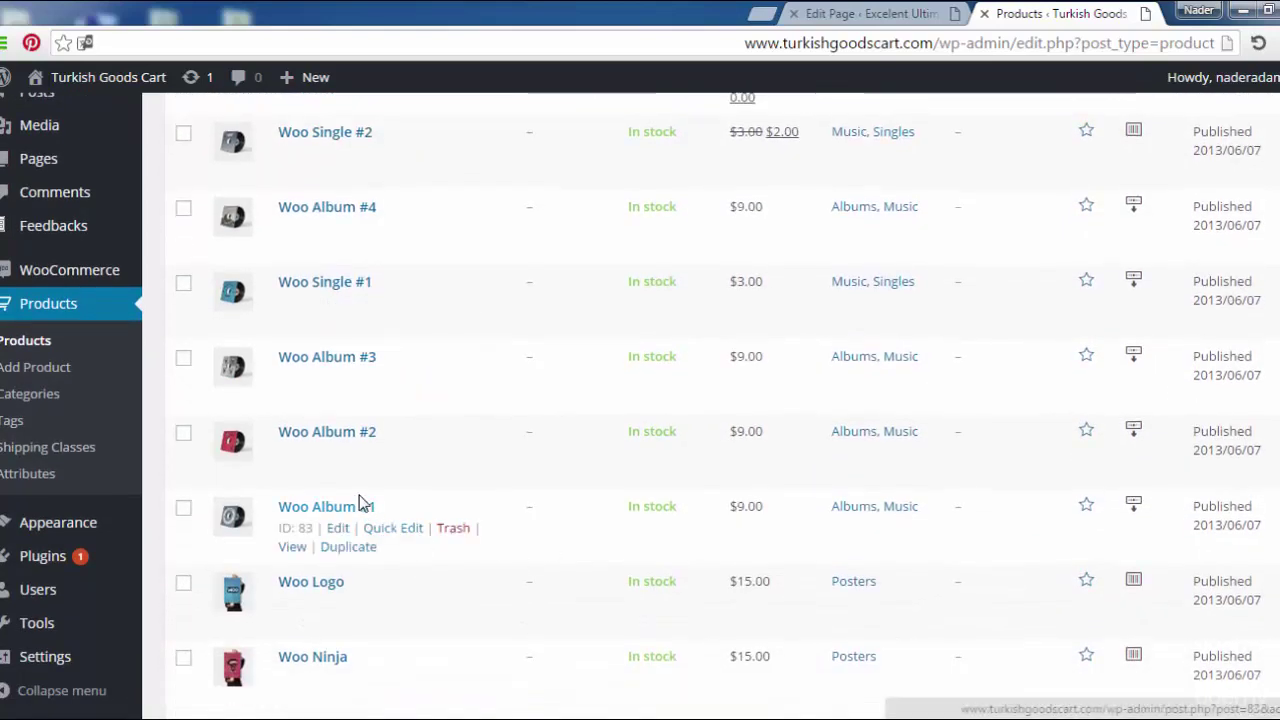
{"action": "left_click", "coordinate": [333, 434]}
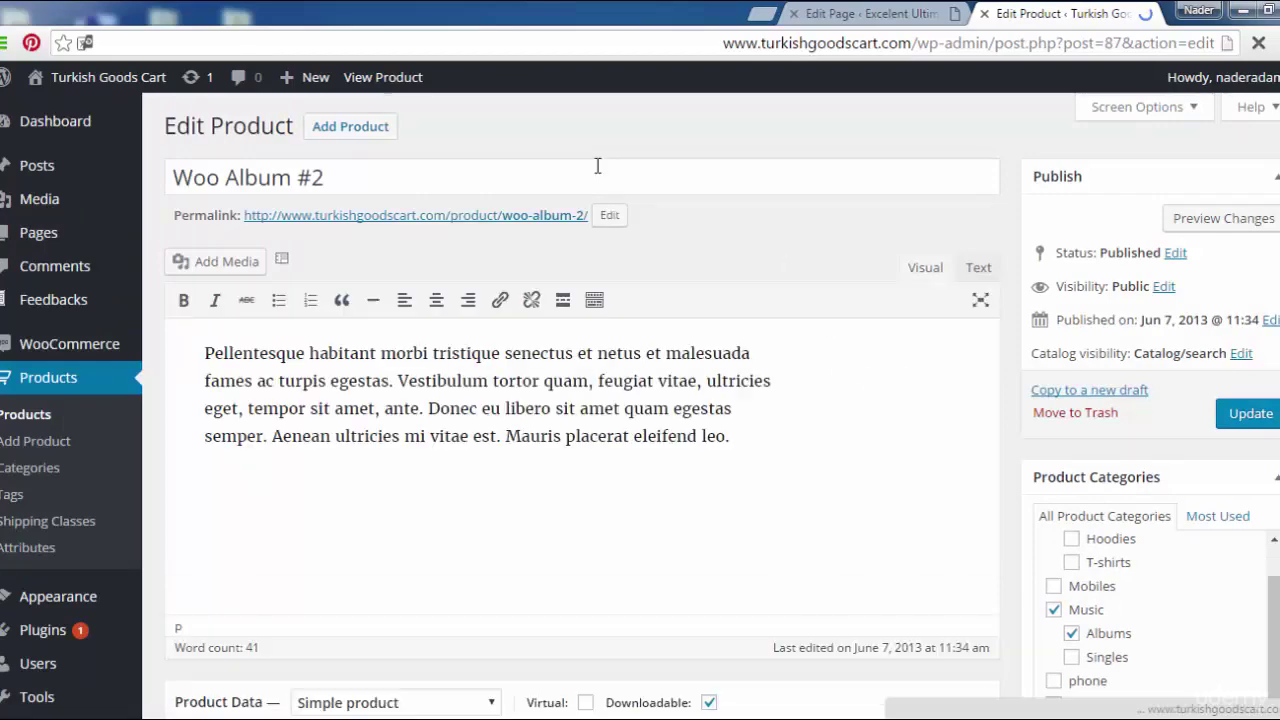
{"action": "left_click", "coordinate": [440, 188]}
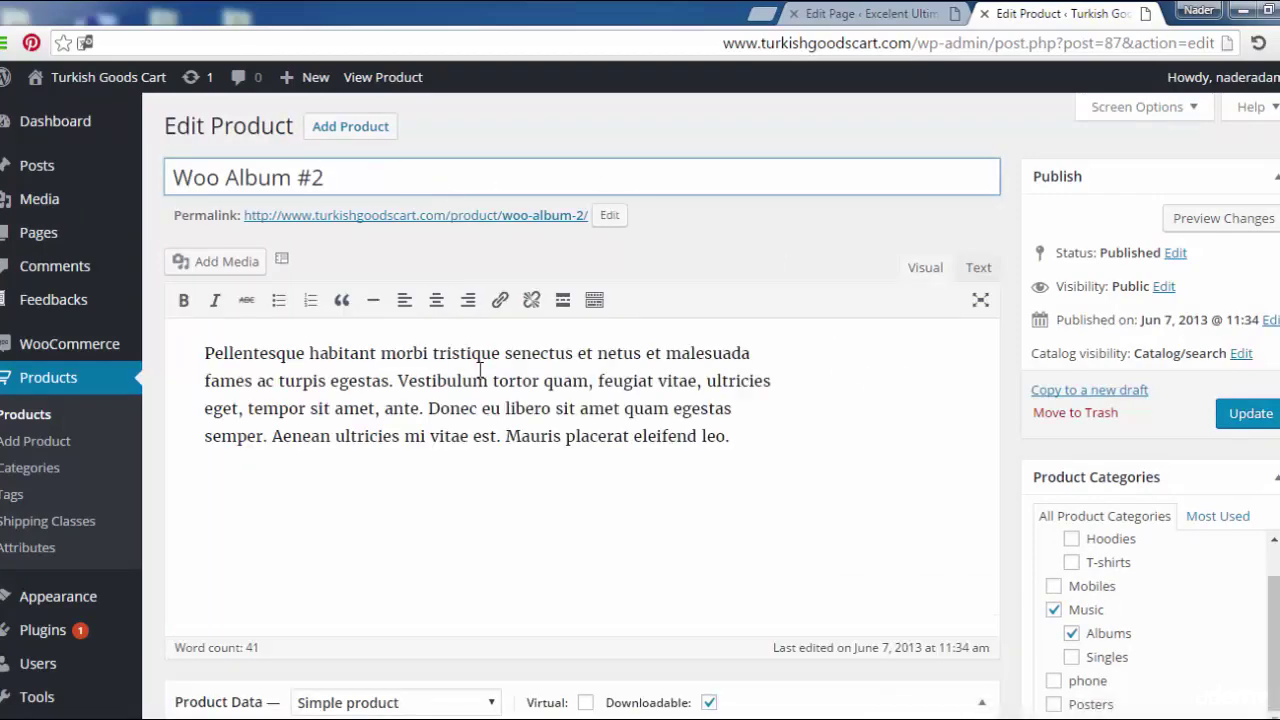
{"action": "left_click", "coordinate": [526, 408]}
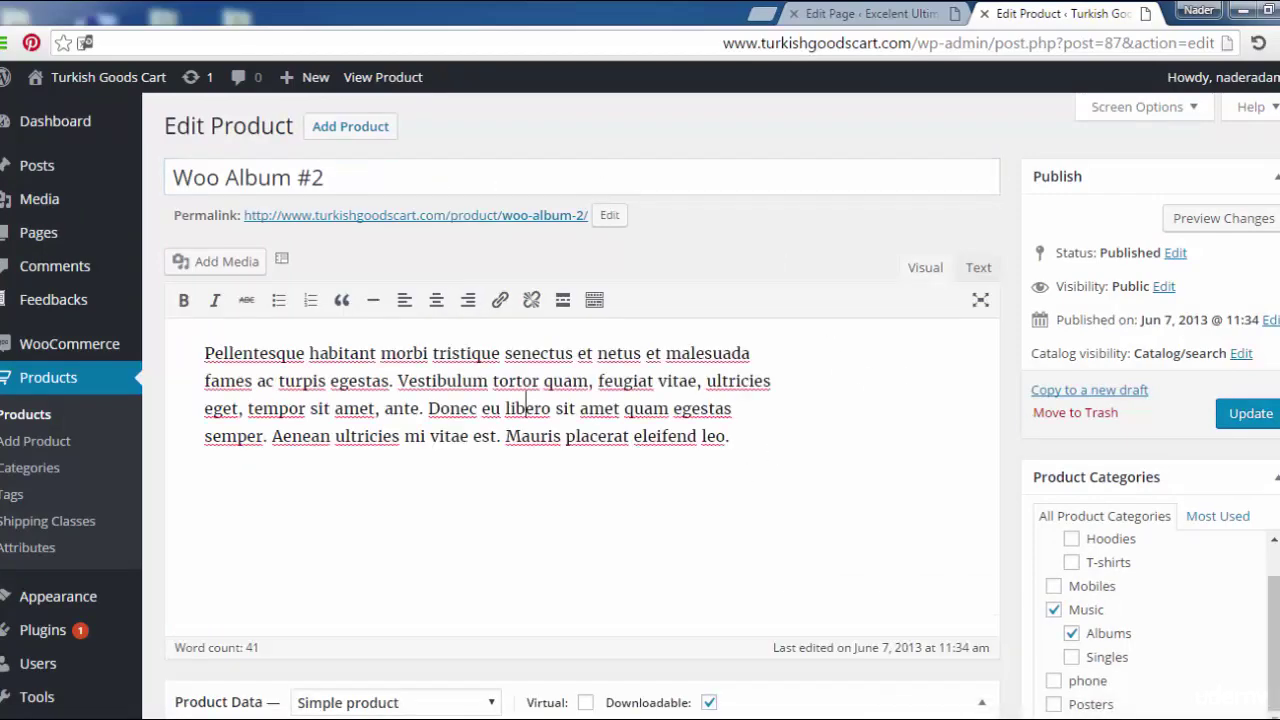
- Review Woo Album #2's editor fields, including its $9 price and Albums category
{"action": "scroll", "coordinate": [744, 475], "scroll_direction": "down", "scroll_amount": 3}
{"action": "scroll", "coordinate": [744, 475], "scroll_direction": "down", "scroll_amount": 2}
{"action": "scroll", "coordinate": [1220, 518], "scroll_direction": "down", "scroll_amount": 1}
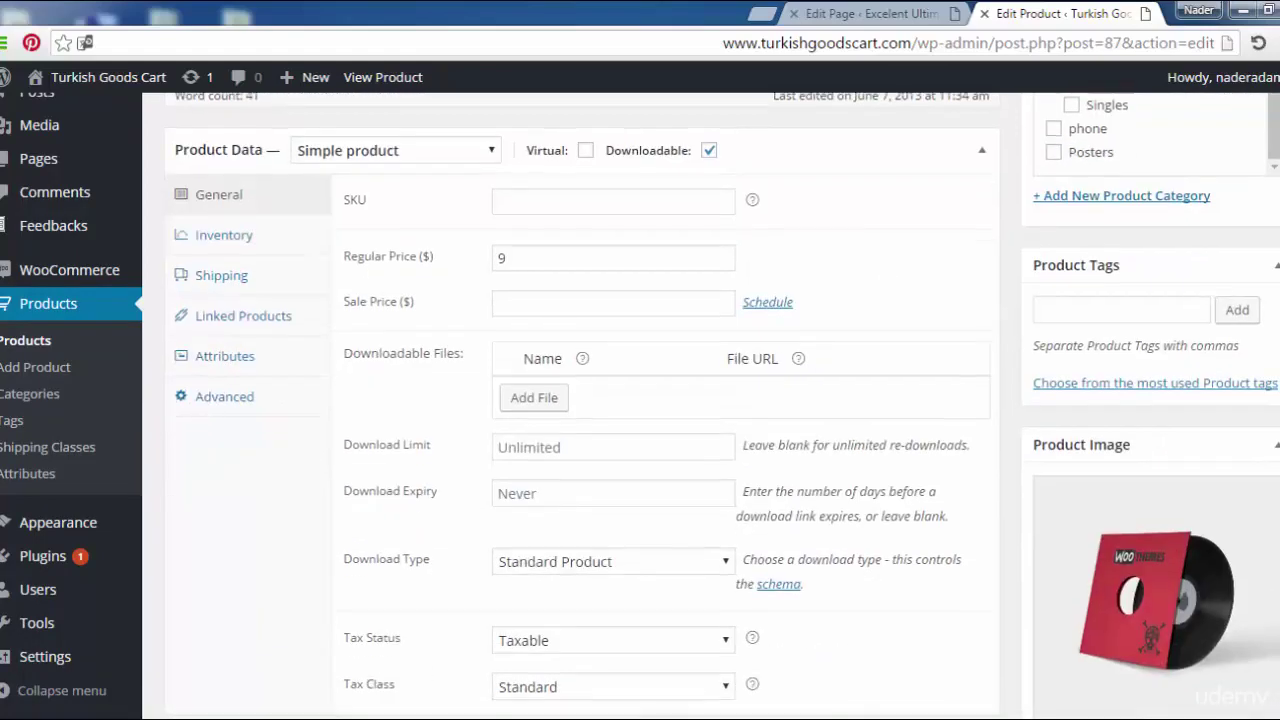
{"action": "scroll", "coordinate": [1220, 518], "scroll_direction": "down", "scroll_amount": 1}
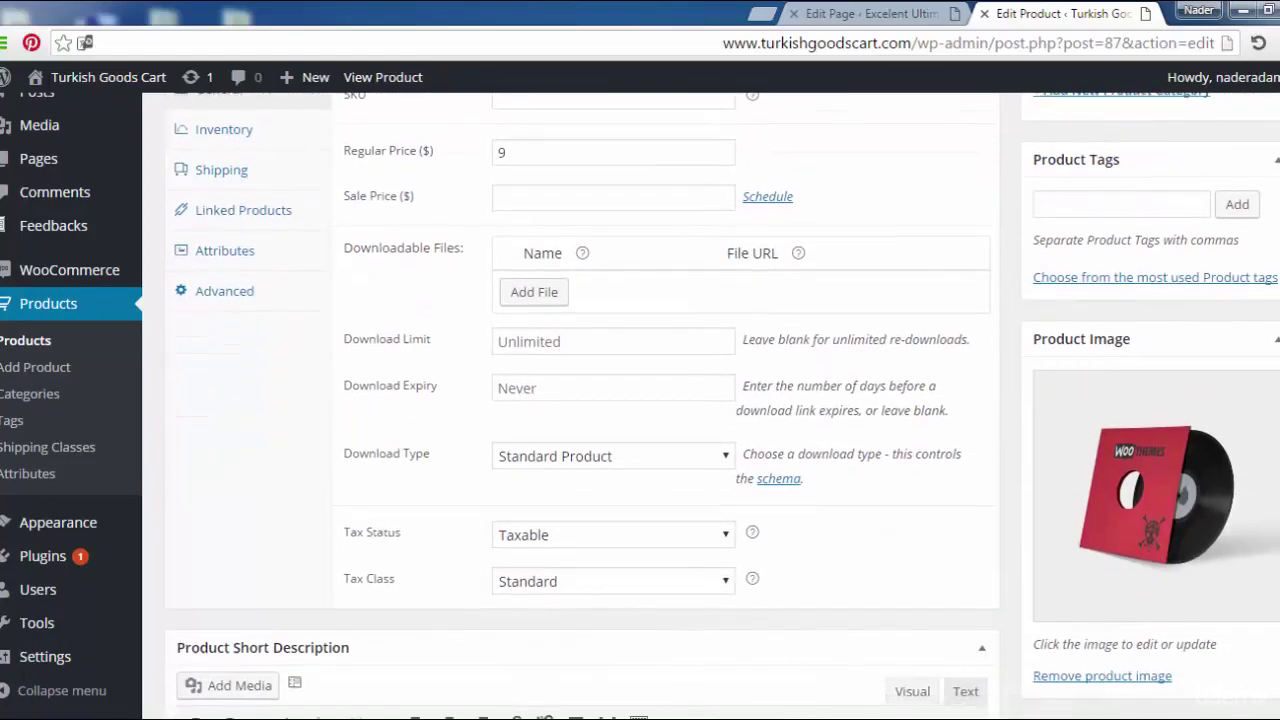
{"action": "scroll", "coordinate": [722, 405], "scroll_direction": "down", "scroll_amount": 3}
{"action": "scroll", "coordinate": [722, 405], "scroll_direction": "down", "scroll_amount": 1}
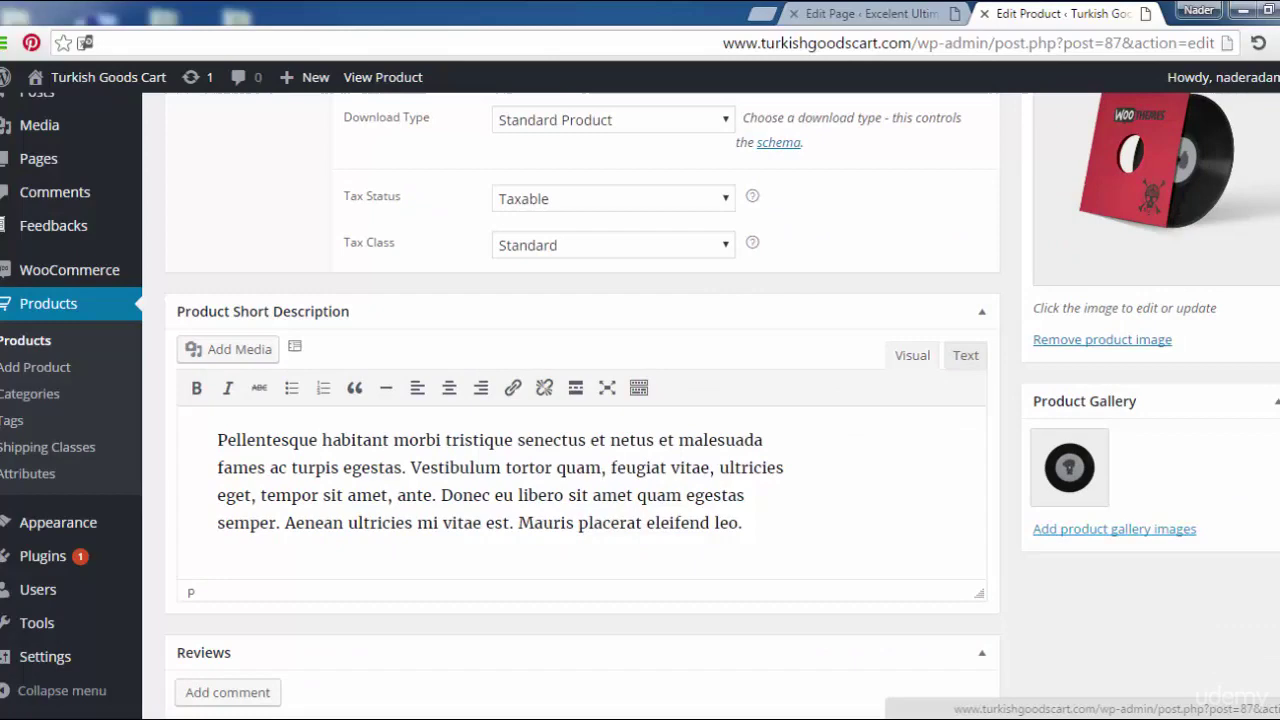
{"action": "scroll", "coordinate": [1100, 530], "scroll_direction": "up", "scroll_amount": 3}
{"action": "scroll", "coordinate": [526, 404], "scroll_direction": "up", "scroll_amount": 10}
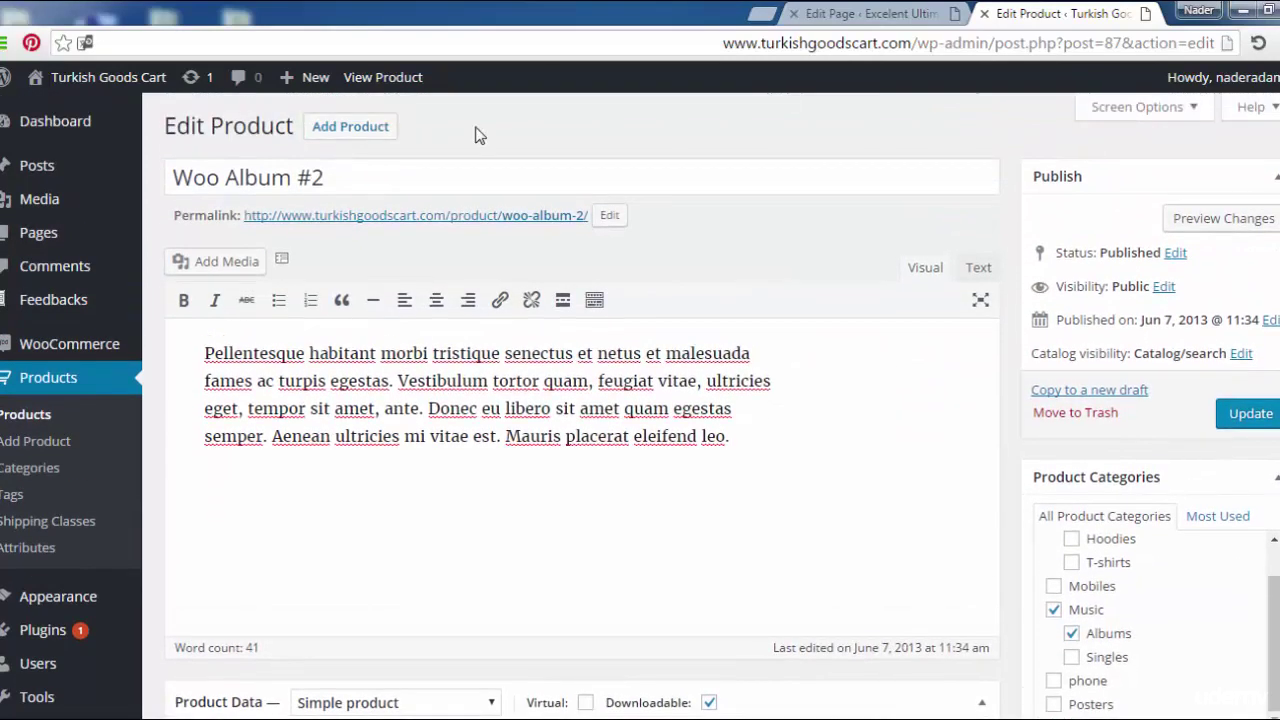
- View Woo Album #2 on the live storefront with its $9.00 price and description
{"action": "left_click", "coordinate": [403, 88]}
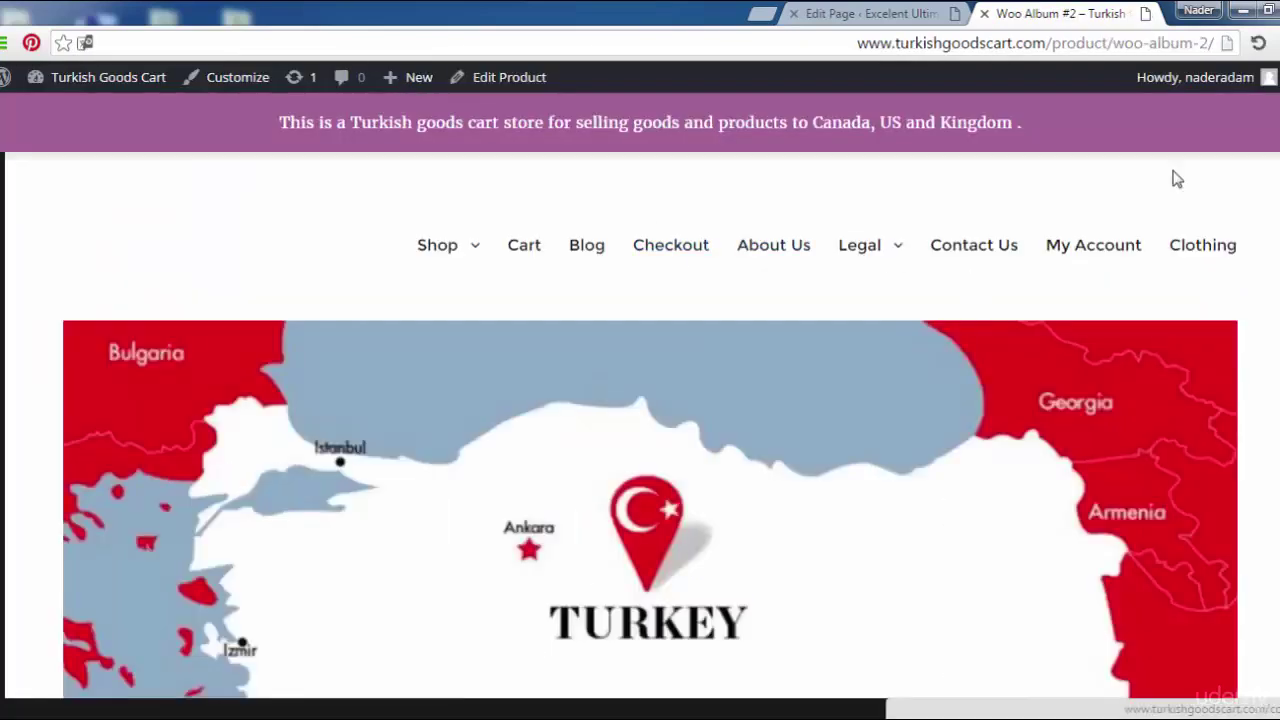
{"action": "scroll", "coordinate": [650, 426], "scroll_direction": "down", "scroll_amount": 1}
{"action": "scroll", "coordinate": [650, 426], "scroll_direction": "down", "scroll_amount": 3}
{"action": "scroll", "coordinate": [650, 426], "scroll_direction": "down", "scroll_amount": 2}
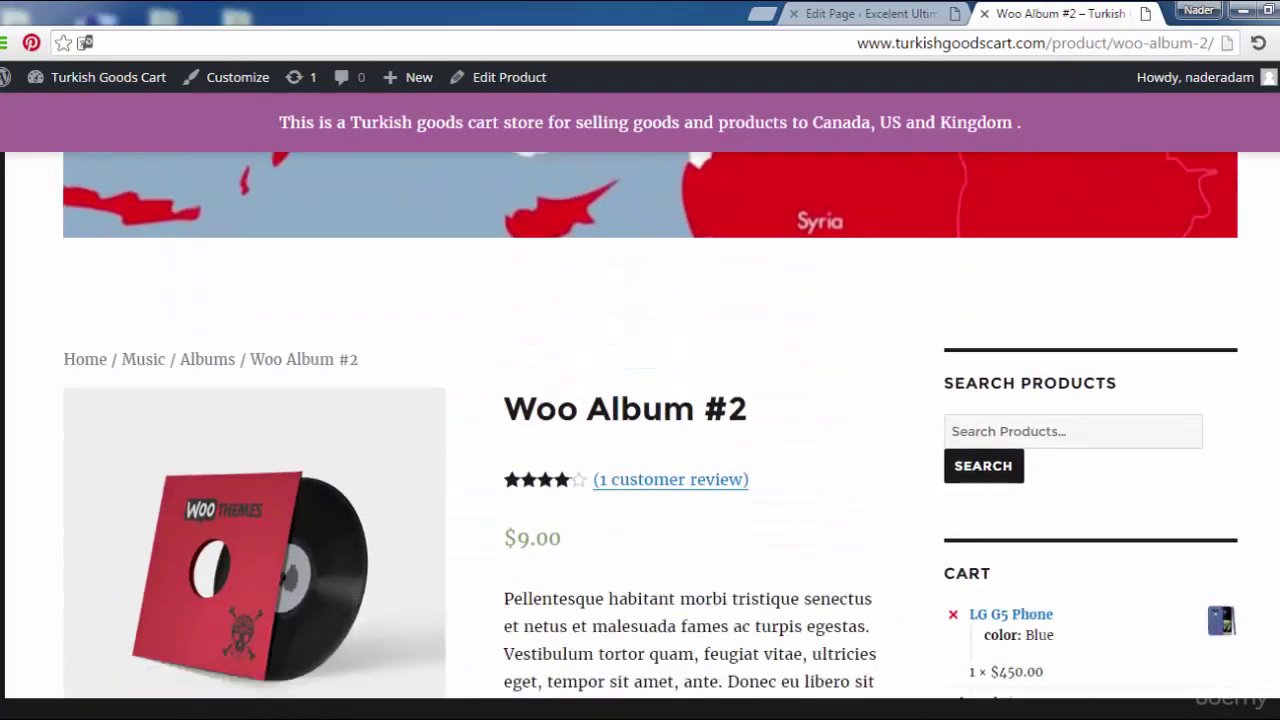
{"action": "scroll", "coordinate": [650, 426], "scroll_direction": "down", "scroll_amount": 1}
{"action": "scroll", "coordinate": [650, 426], "scroll_direction": "down", "scroll_amount": 1}
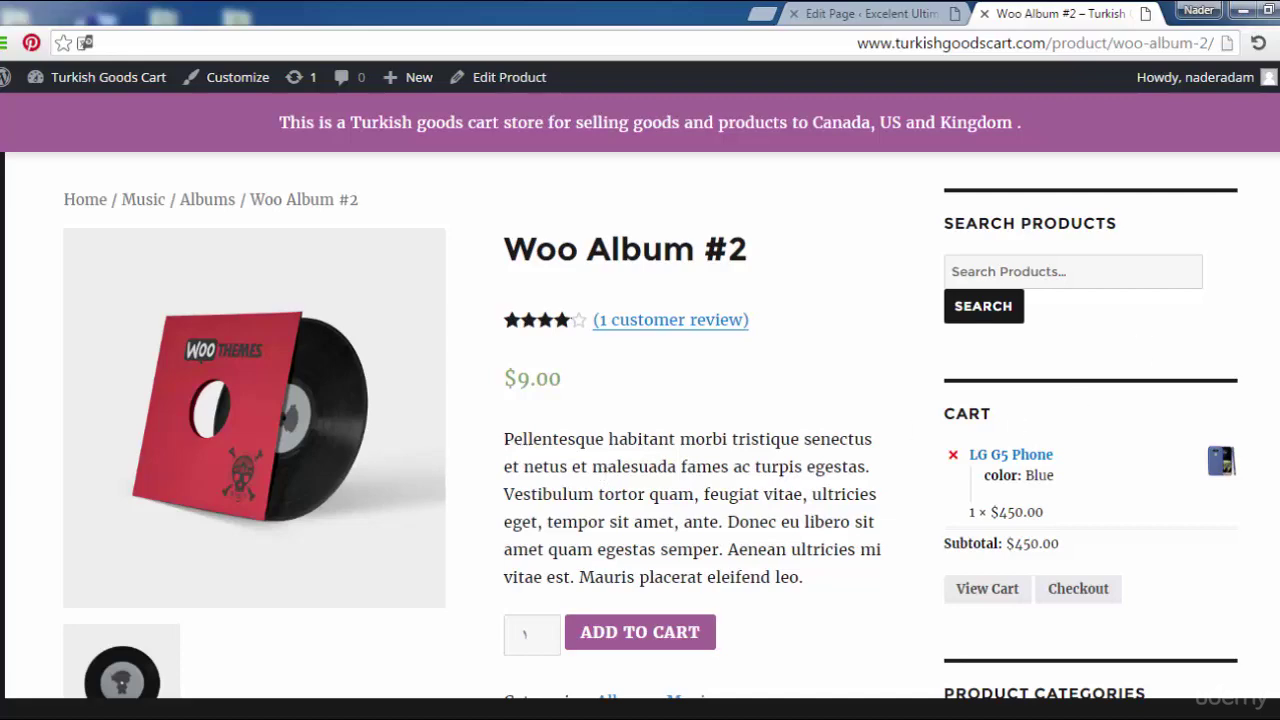
- Scroll the product page down to the related products and Turkey map, then back up
{"action": "scroll", "coordinate": [650, 420], "scroll_direction": "down", "scroll_amount": 2}
{"action": "scroll", "coordinate": [650, 420], "scroll_direction": "up", "scroll_amount": 2}
{"action": "scroll", "coordinate": [650, 420], "scroll_direction": "down", "scroll_amount": 2}
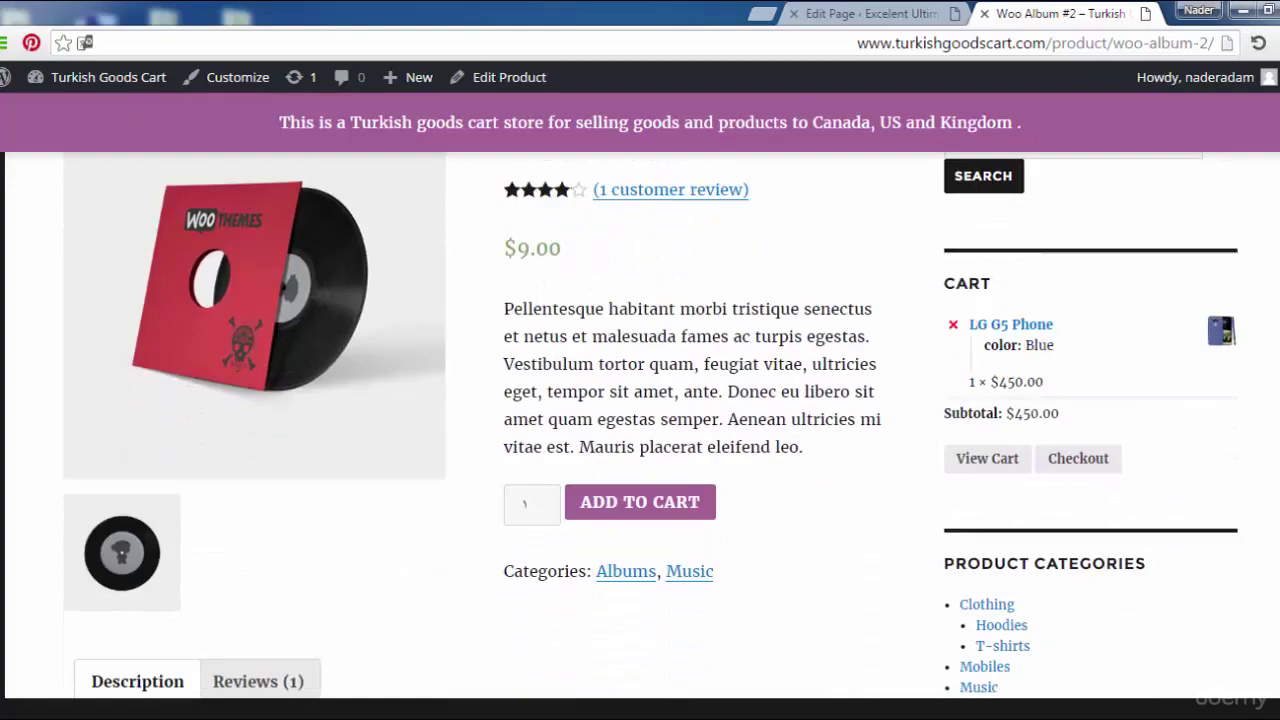
{"action": "scroll", "coordinate": [650, 420], "scroll_direction": "down", "scroll_amount": 1}
{"action": "scroll", "coordinate": [650, 420], "scroll_direction": "down", "scroll_amount": 2}
{"action": "scroll", "coordinate": [650, 420], "scroll_direction": "down", "scroll_amount": 1}
{"action": "scroll", "coordinate": [650, 420], "scroll_direction": "down", "scroll_amount": 2}
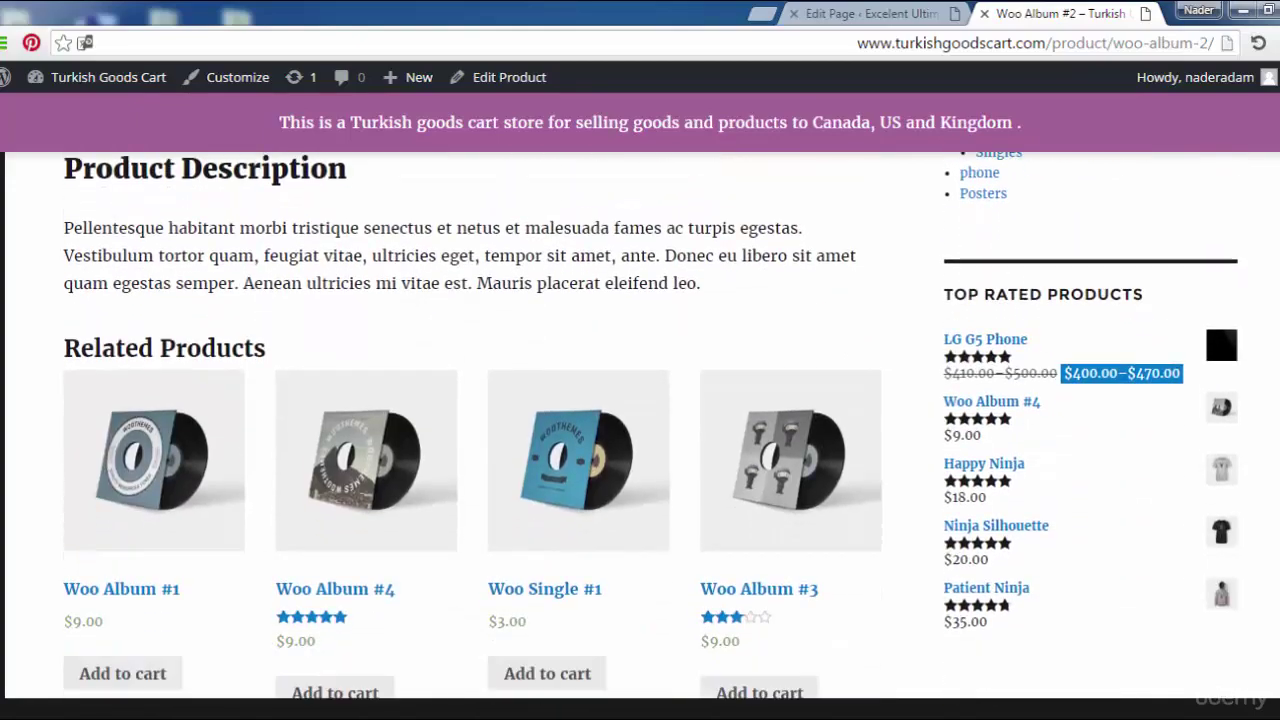
{"action": "scroll", "coordinate": [650, 420], "scroll_direction": "down", "scroll_amount": 2}
{"action": "scroll", "coordinate": [650, 420], "scroll_direction": "down", "scroll_amount": 1}
{"action": "scroll", "coordinate": [650, 420], "scroll_direction": "up", "scroll_amount": 1}
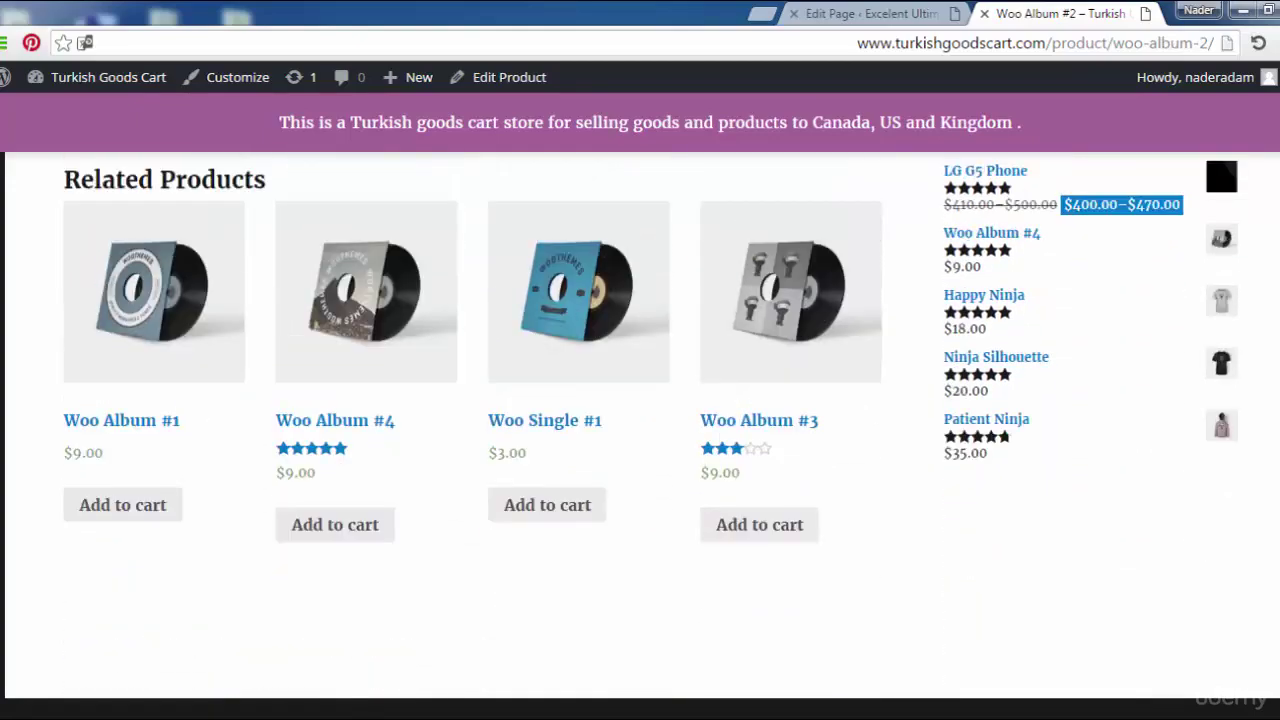
{"action": "scroll", "coordinate": [650, 420], "scroll_direction": "up", "scroll_amount": 3}
{"action": "scroll", "coordinate": [650, 420], "scroll_direction": "up", "scroll_amount": 3}
{"action": "scroll", "coordinate": [650, 420], "scroll_direction": "up", "scroll_amount": 1}
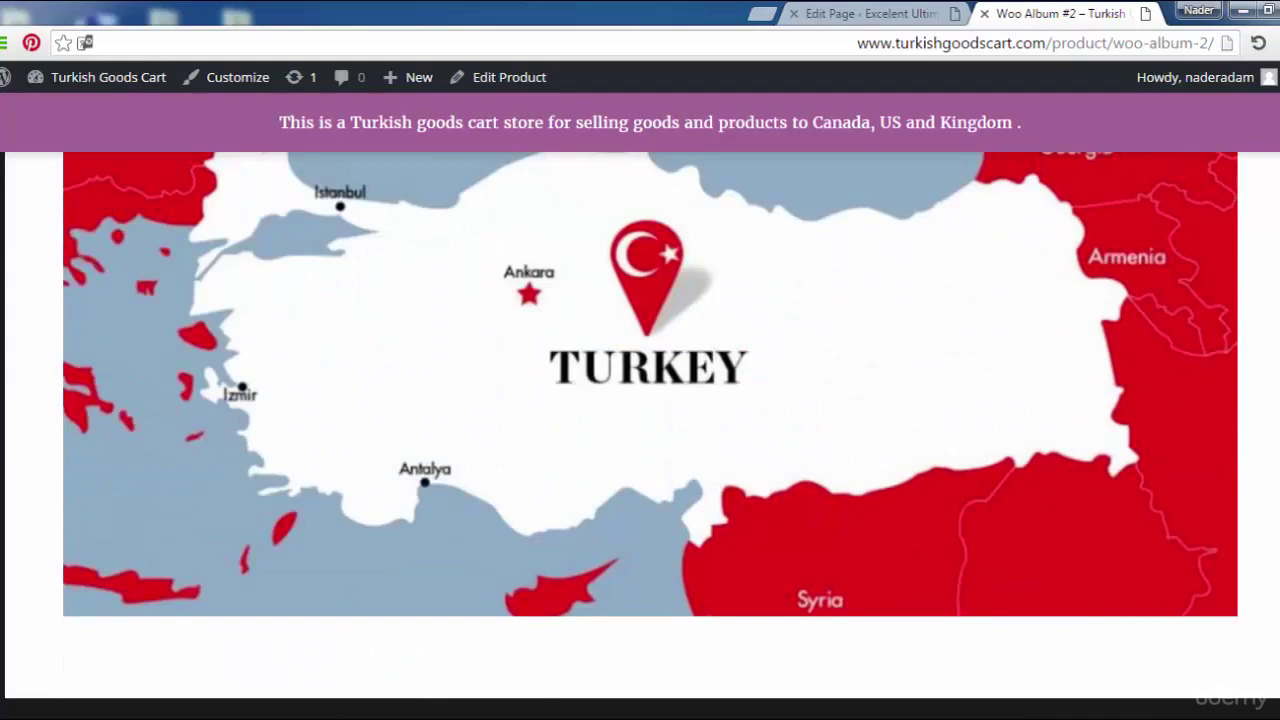
{"action": "scroll", "coordinate": [650, 420], "scroll_direction": "up", "scroll_amount": 2}
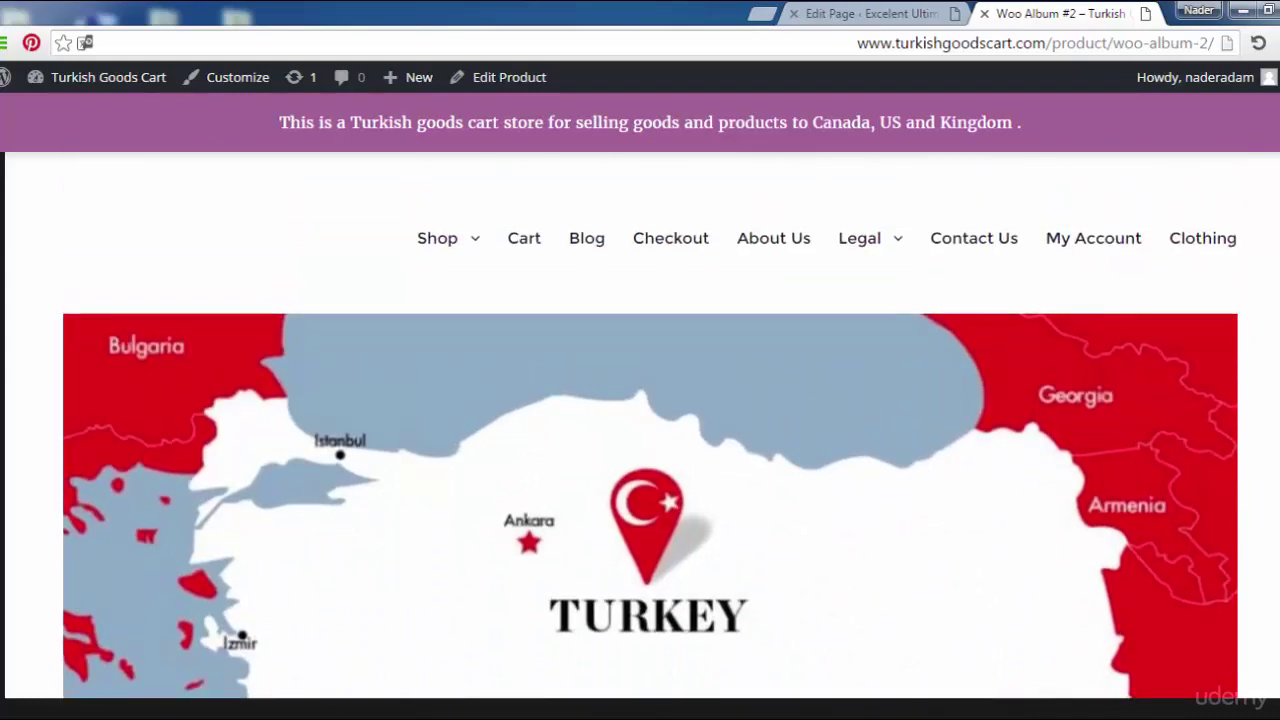